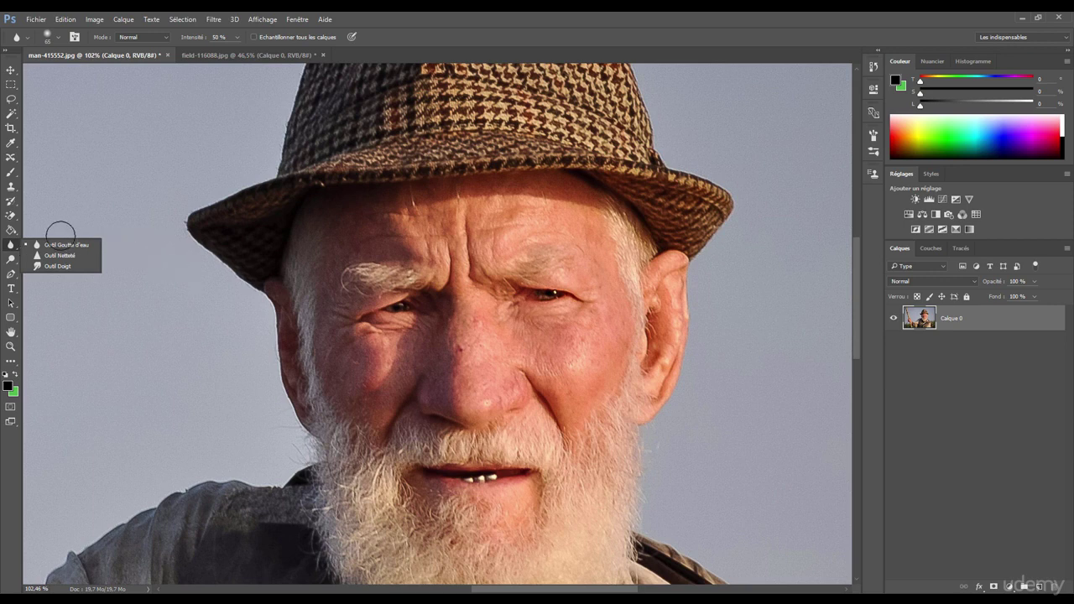
Step: Blur the eye on the shadowed side of the man's face with the Blur tool (Outil Goutte d'eau)
{"action": "left_click", "coordinate": [53, 245]}
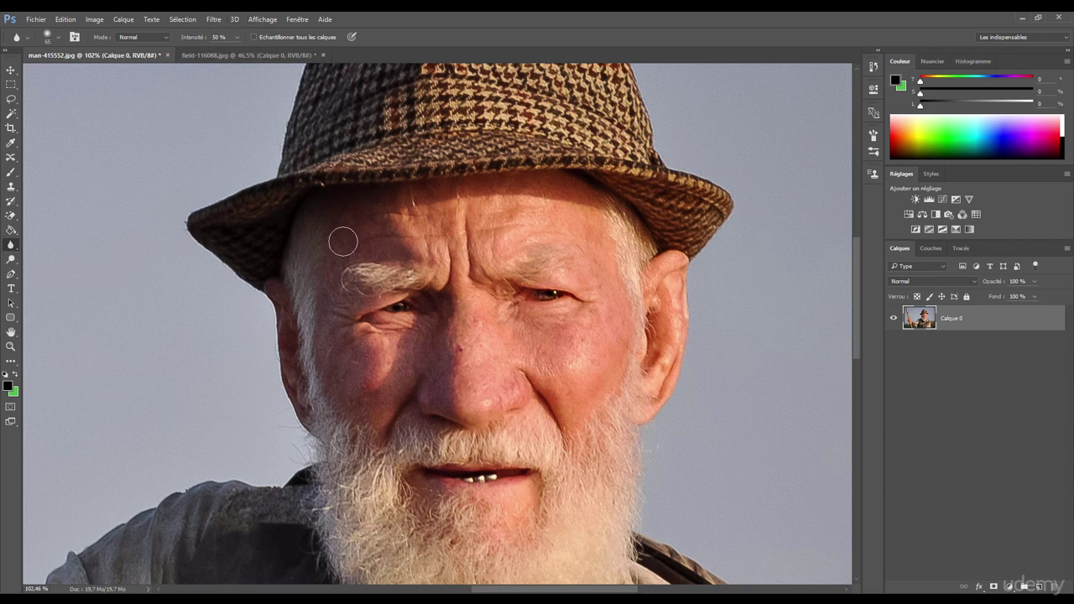
{"action": "left_click", "coordinate": [11, 247]}
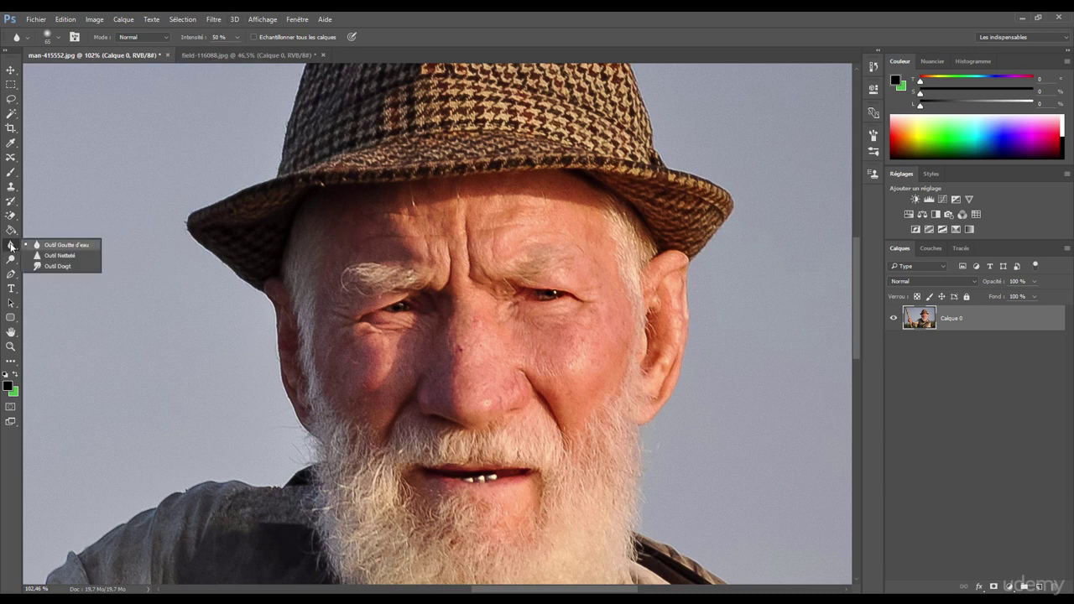
{"action": "left_click", "coordinate": [52, 245]}
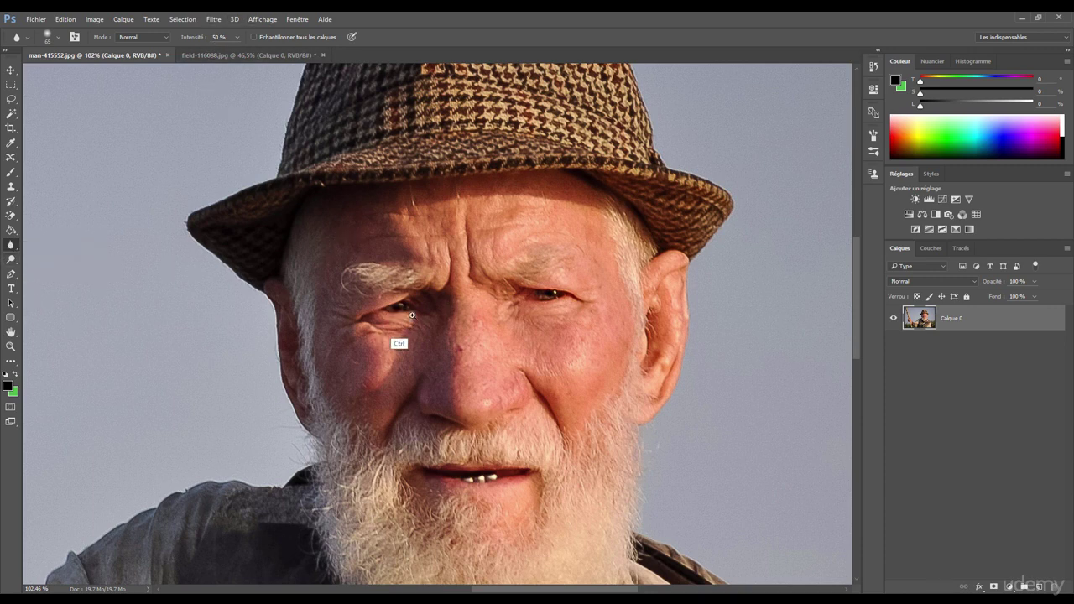
{"action": "scroll", "coordinate": [399, 320], "scroll_direction": "up", "scroll_amount": 6}
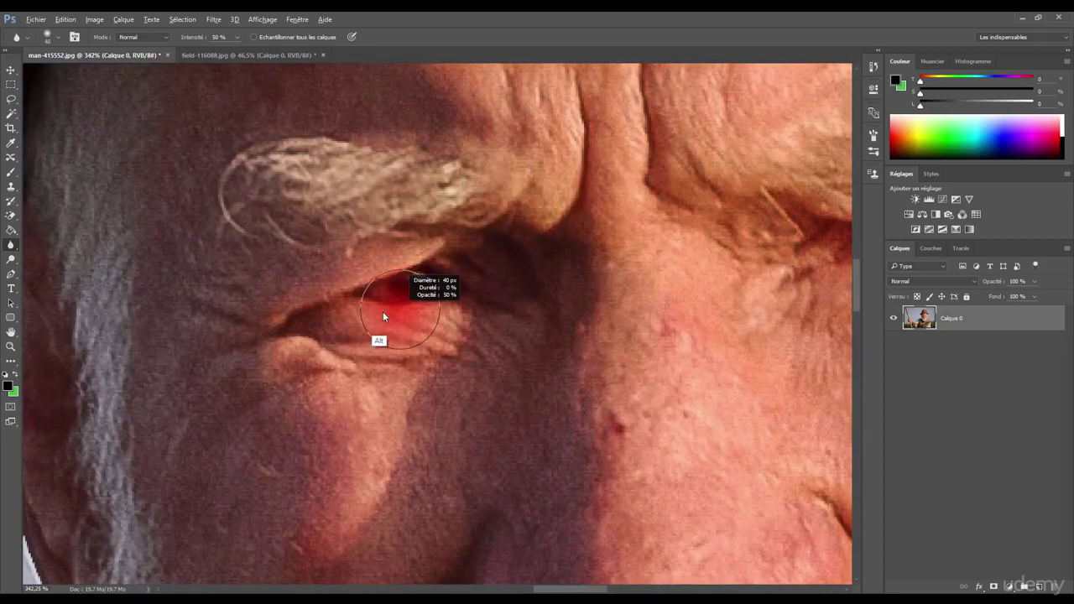
{"action": "left_click_drag", "start_coordinate": [364, 246], "coordinate": [318, 235]}
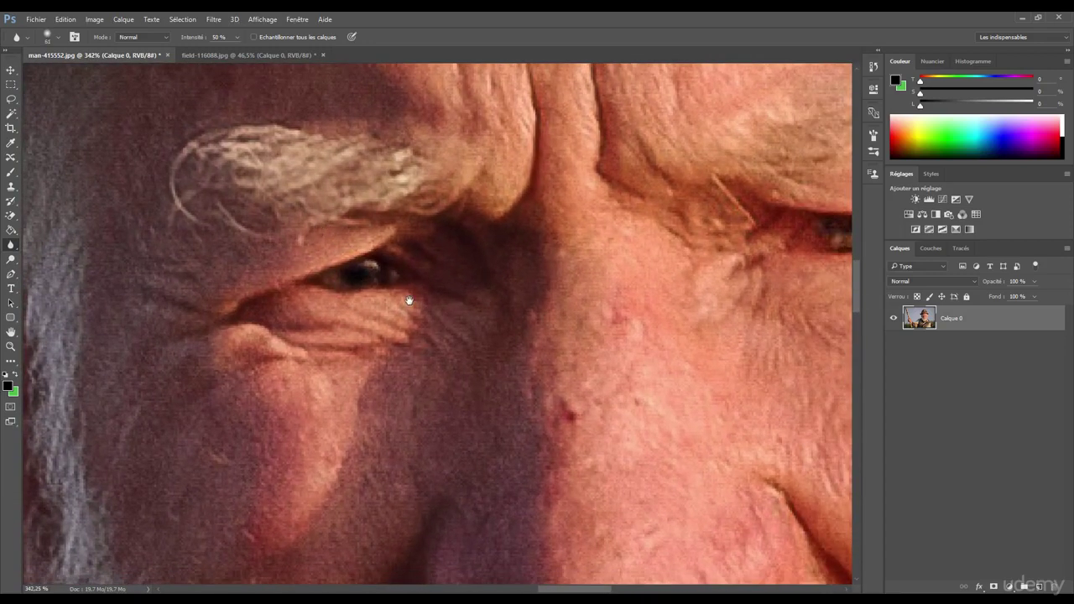
{"action": "left_click_drag", "start_coordinate": [408, 300], "coordinate": [350, 271]}
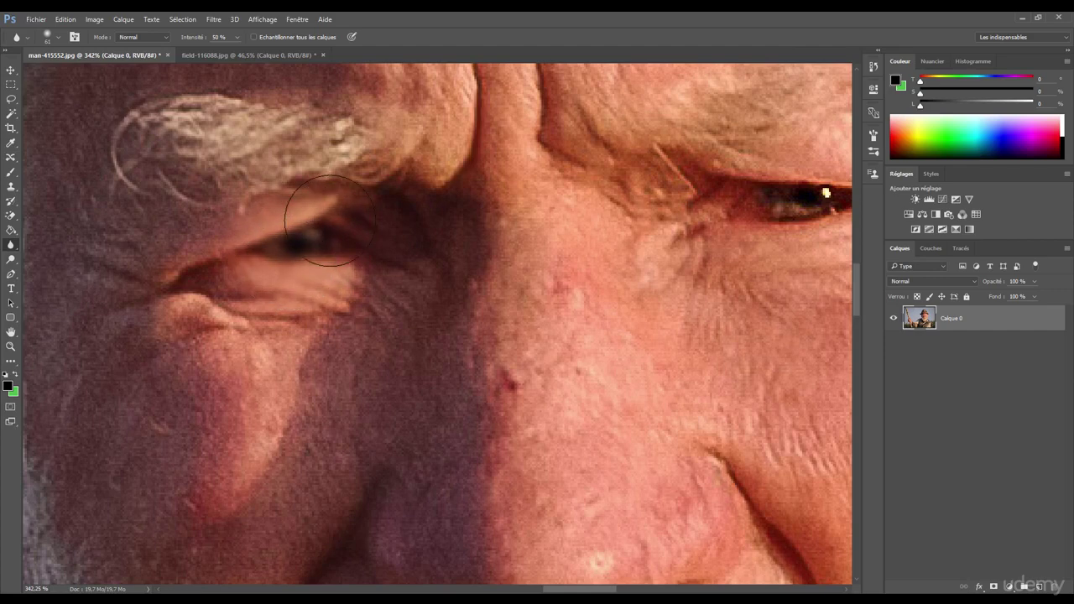
{"action": "left_click_drag", "start_coordinate": [355, 259], "coordinate": [230, 276]}
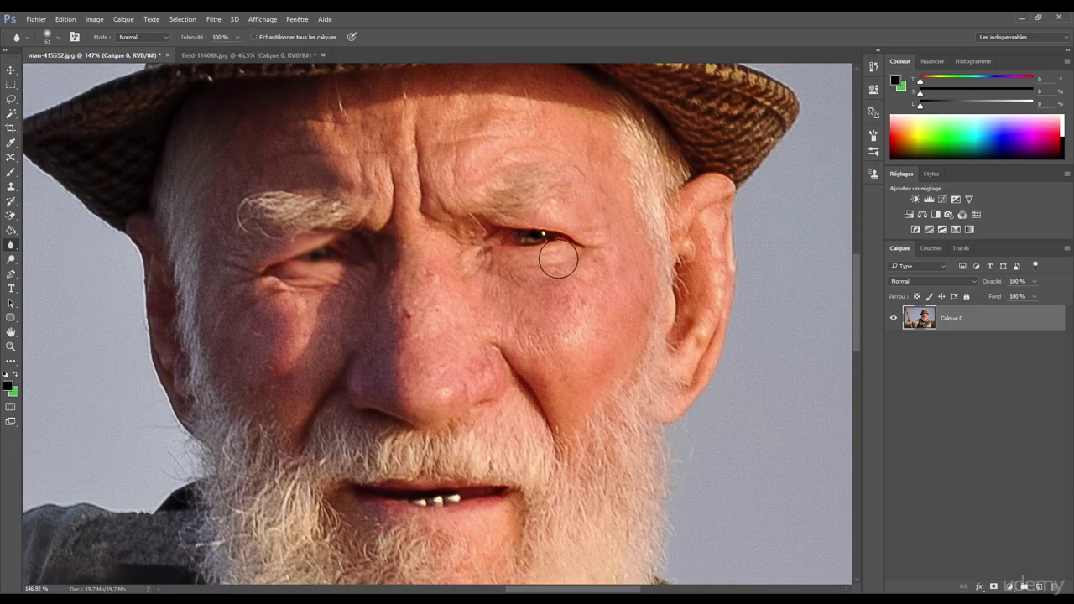
Step: Try blurring the sunlit eye at 100% strength and undo the blur on both eyes
{"action": "mouse_move", "coordinate": [556, 252]}
{"action": "left_mouse_down"}
{"action": "mouse_move", "coordinate": [542, 220]}
{"action": "mouse_move", "coordinate": [554, 238]}
{"action": "mouse_move", "coordinate": [515, 242]}
{"action": "left_mouse_up"}
{"action": "key", "text": "ctrl+z"}
{"action": "key", "text": "2"}
{"action": "key", "text": "ctrl+alt"}
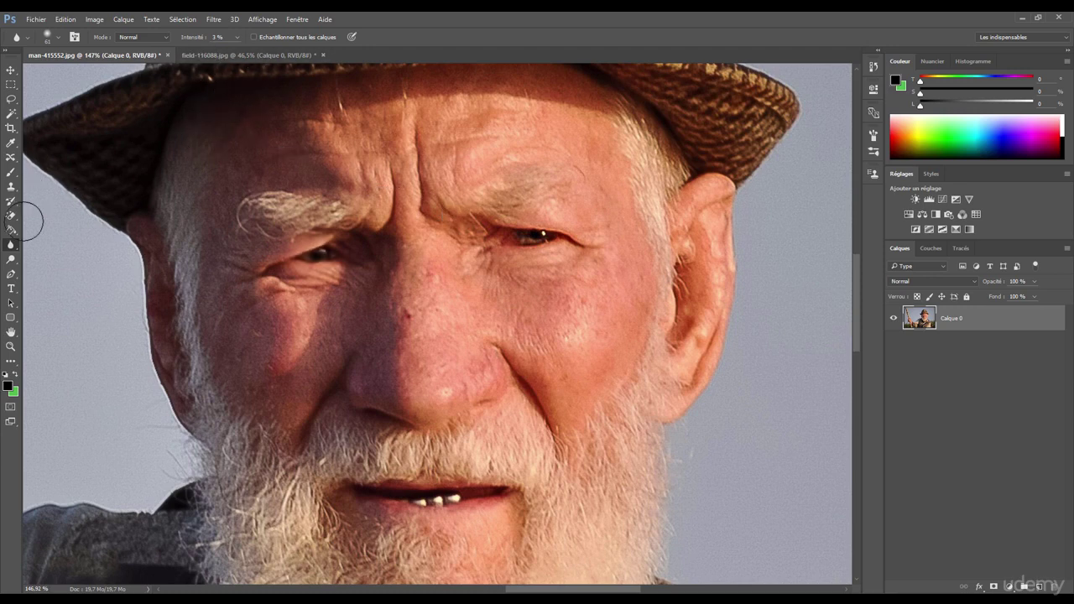
Step: Sharpen both of the man's eyes using the Sharpen tool (Outil Netteté) at 50% strength
{"action": "right_click", "coordinate": [12, 246]}
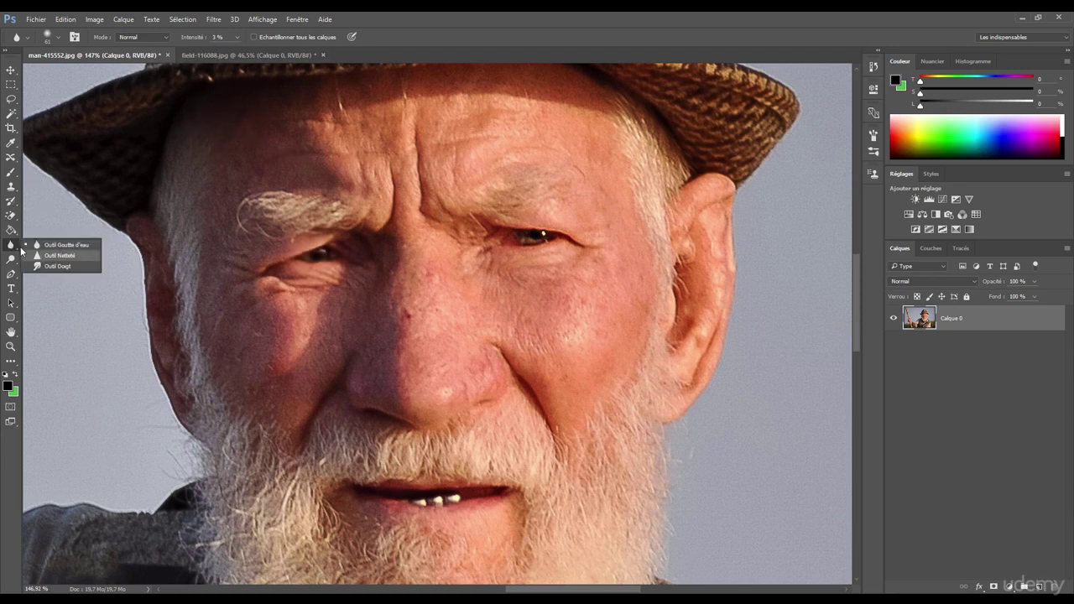
{"action": "left_click", "coordinate": [44, 255]}
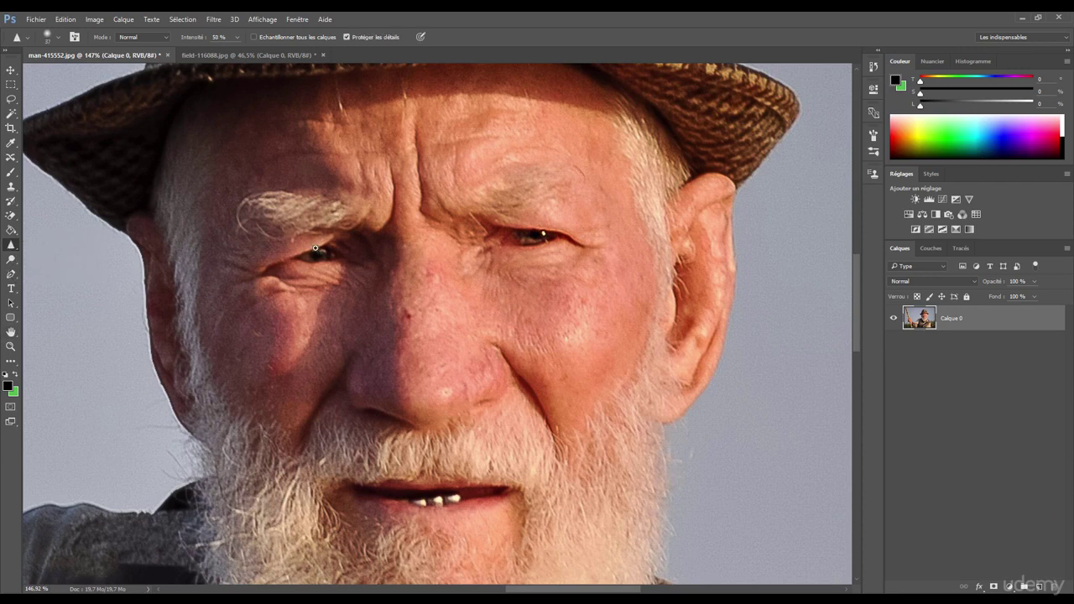
{"action": "scroll", "coordinate": [316, 248], "scroll_direction": "up", "scroll_amount": 4}
{"action": "mouse_move", "coordinate": [307, 261]}
{"action": "left_mouse_down"}
{"action": "mouse_move", "coordinate": [320, 265]}
{"action": "mouse_move", "coordinate": [312, 256]}
{"action": "mouse_move", "coordinate": [348, 242]}
{"action": "mouse_move", "coordinate": [294, 274]}
{"action": "mouse_move", "coordinate": [347, 259]}
{"action": "mouse_move", "coordinate": [348, 268]}
{"action": "mouse_move", "coordinate": [245, 258]}
{"action": "left_mouse_up"}
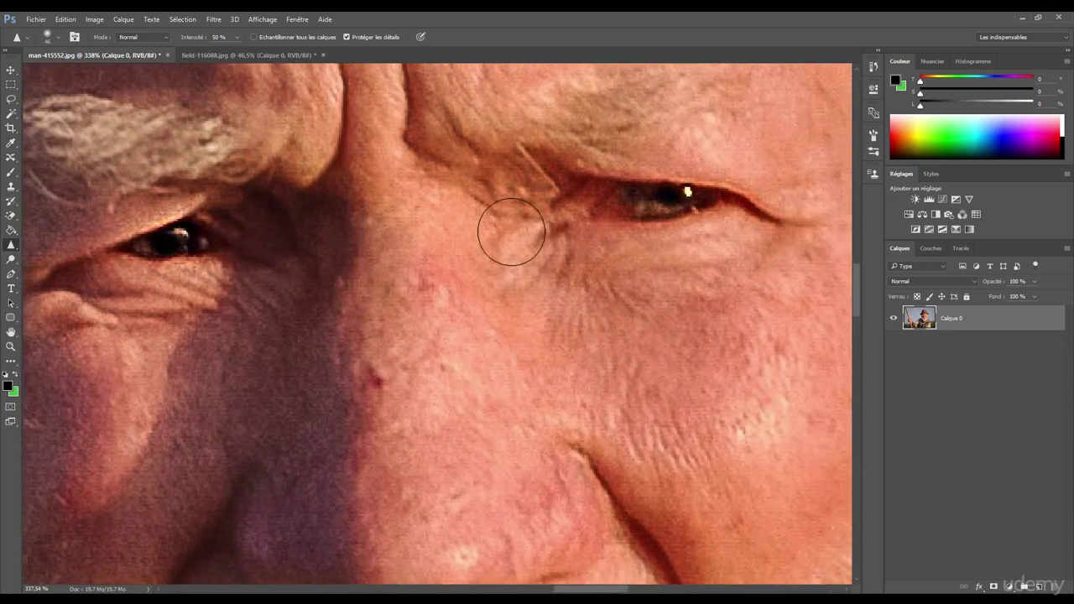
{"action": "mouse_move", "coordinate": [511, 232]}
{"action": "left_mouse_down"}
{"action": "mouse_move", "coordinate": [660, 213]}
{"action": "mouse_move", "coordinate": [632, 205]}
{"action": "mouse_move", "coordinate": [682, 209]}
{"action": "left_mouse_up"}
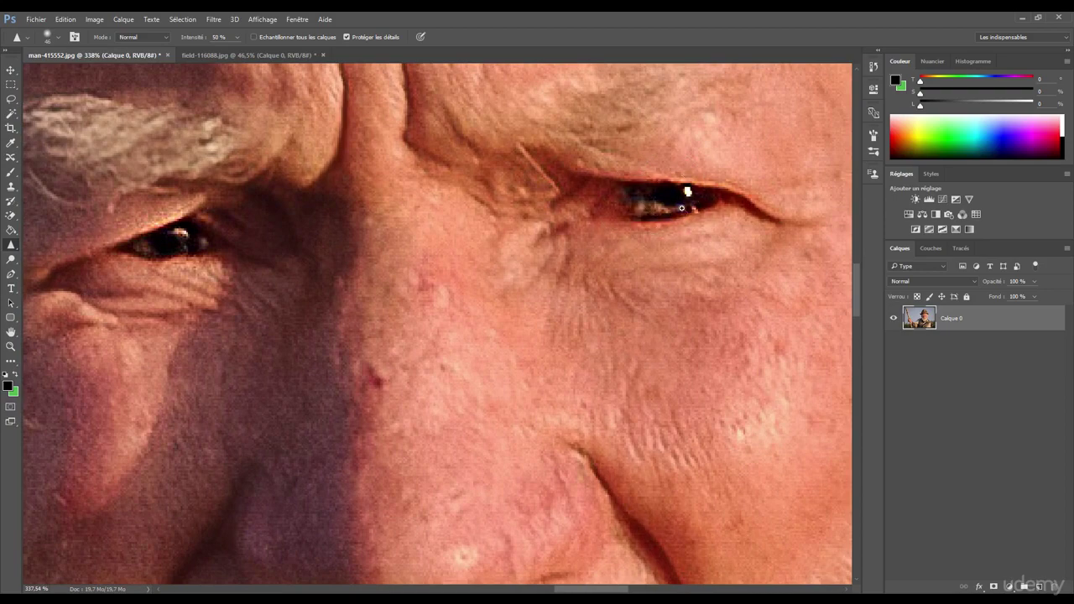
{"action": "scroll", "coordinate": [682, 208], "scroll_direction": "down", "scroll_amount": 3}
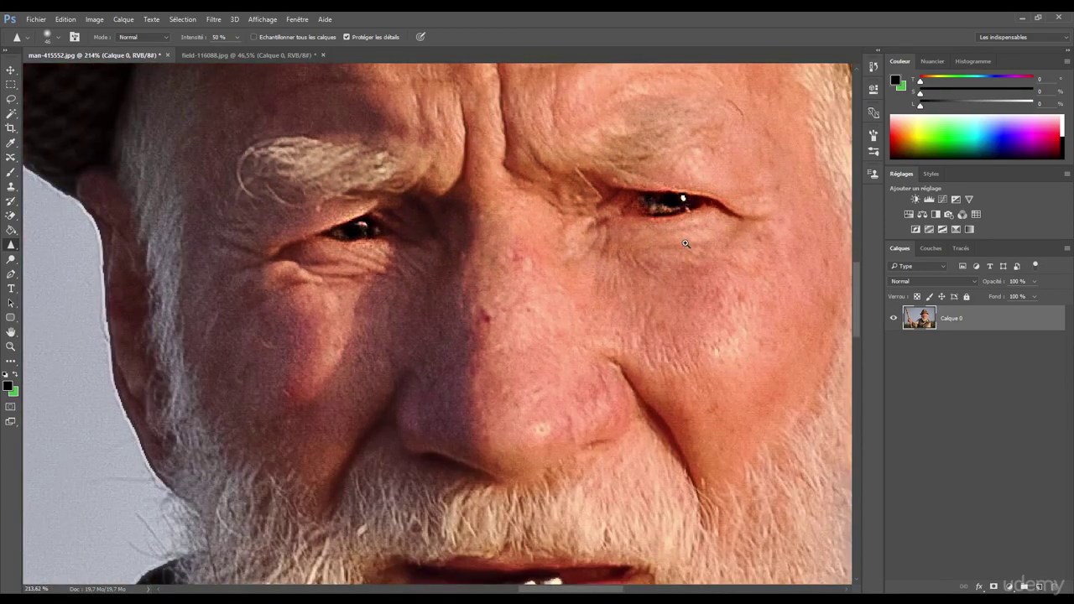
{"action": "scroll", "coordinate": [686, 244], "scroll_direction": "down", "scroll_amount": 5}
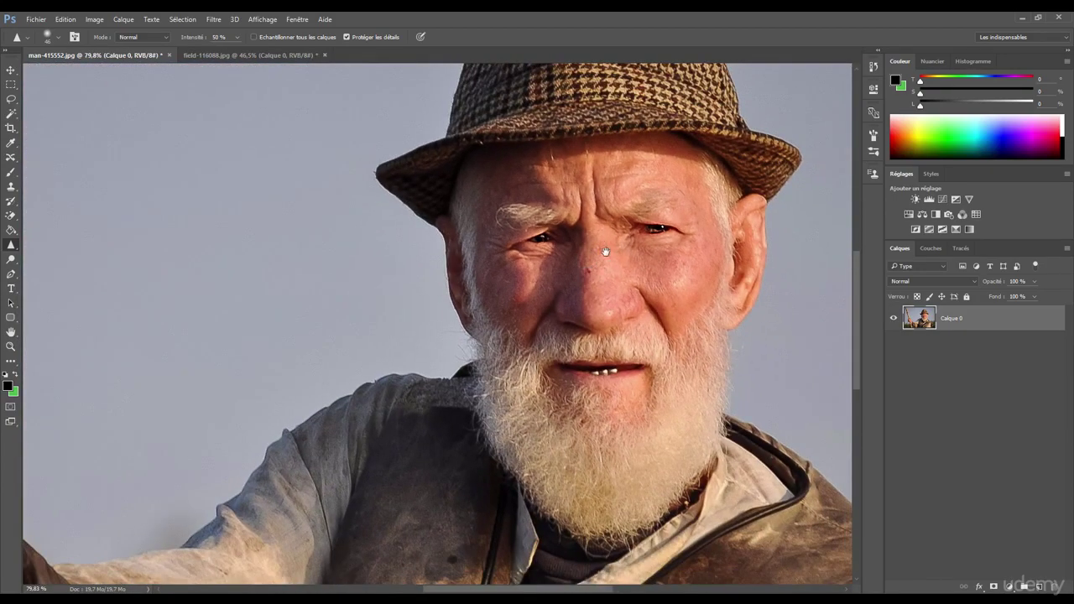
{"action": "left_click_drag", "start_coordinate": [605, 252], "coordinate": [511, 256]}
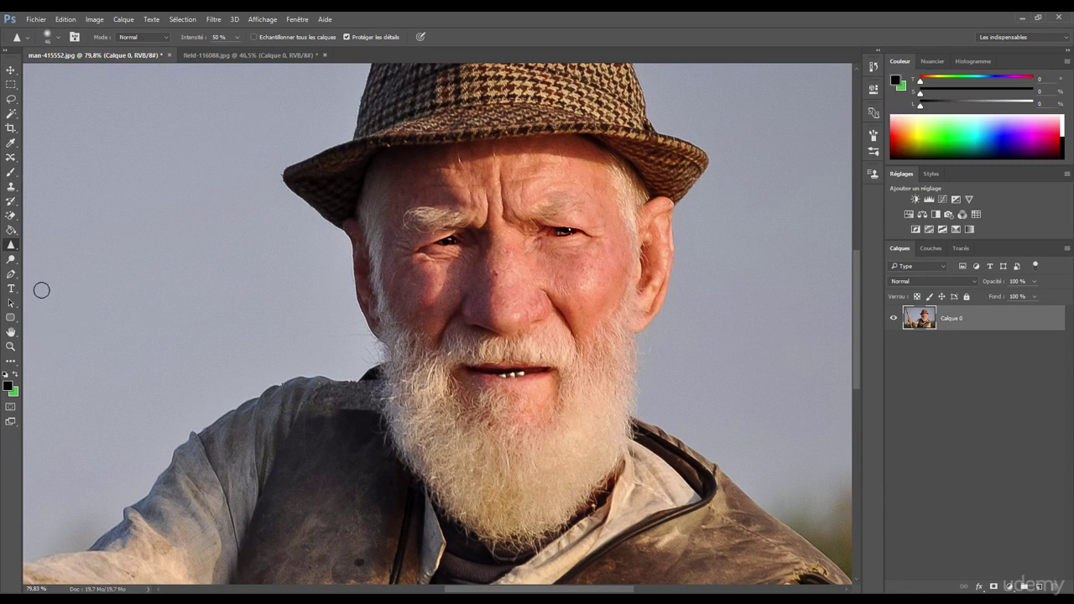
Step: Select the Smudge tool (Outil Doigt) and set its brush hardness to 31%
{"action": "right_click", "coordinate": [11, 244]}
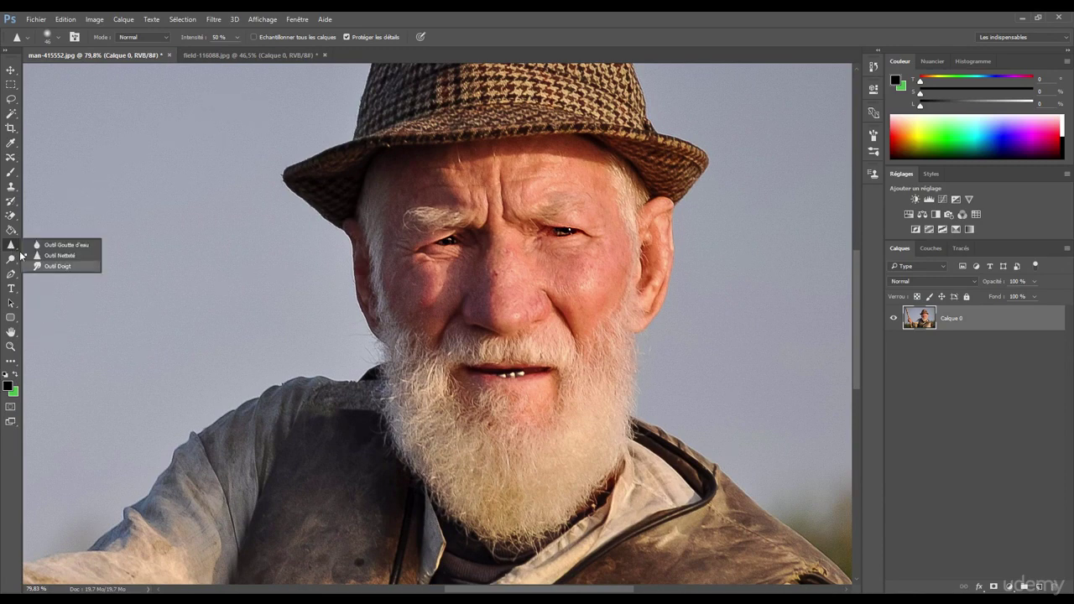
{"action": "left_click", "coordinate": [57, 267]}
{"action": "left_click", "coordinate": [225, 38]}
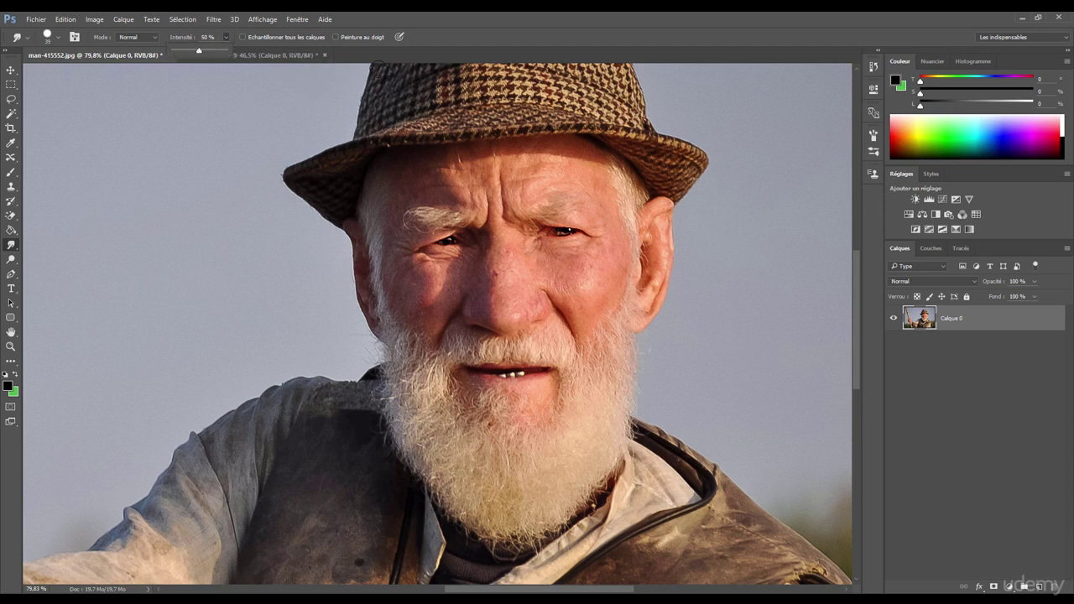
{"action": "left_click", "coordinate": [367, 115]}
{"action": "scroll", "coordinate": [505, 293], "scroll_direction": "up", "scroll_amount": 3}
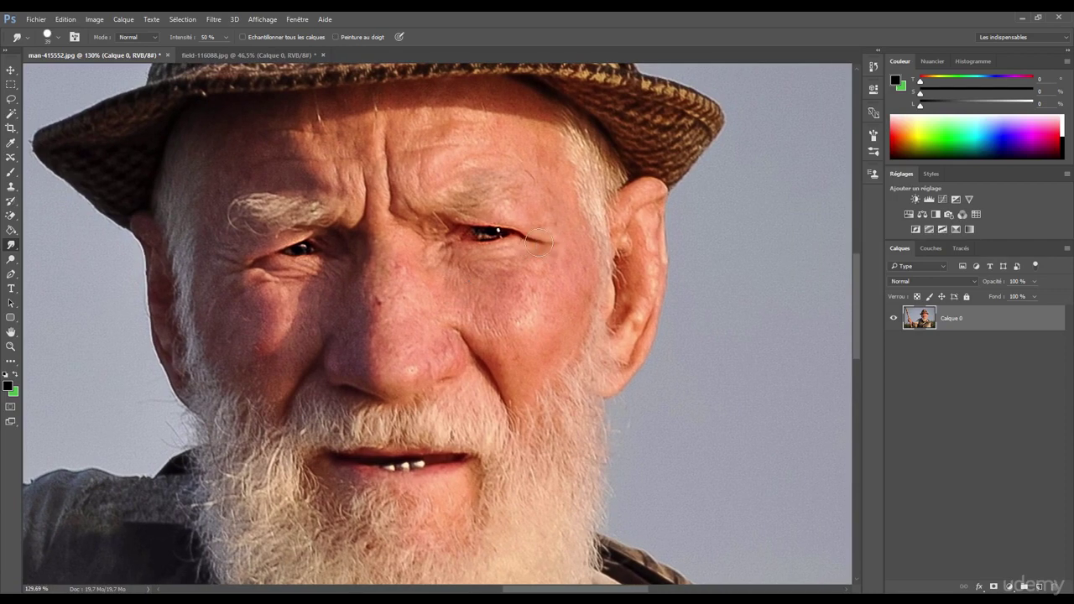
{"action": "scroll", "coordinate": [597, 268], "scroll_direction": "up", "scroll_amount": 5}
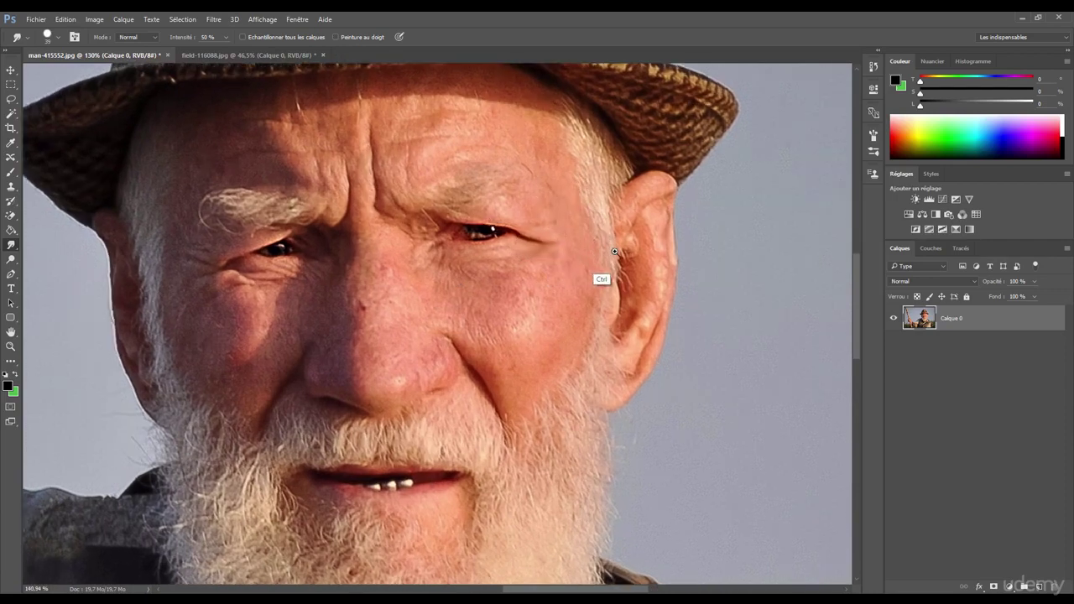
{"action": "right_click", "coordinate": [533, 241]}
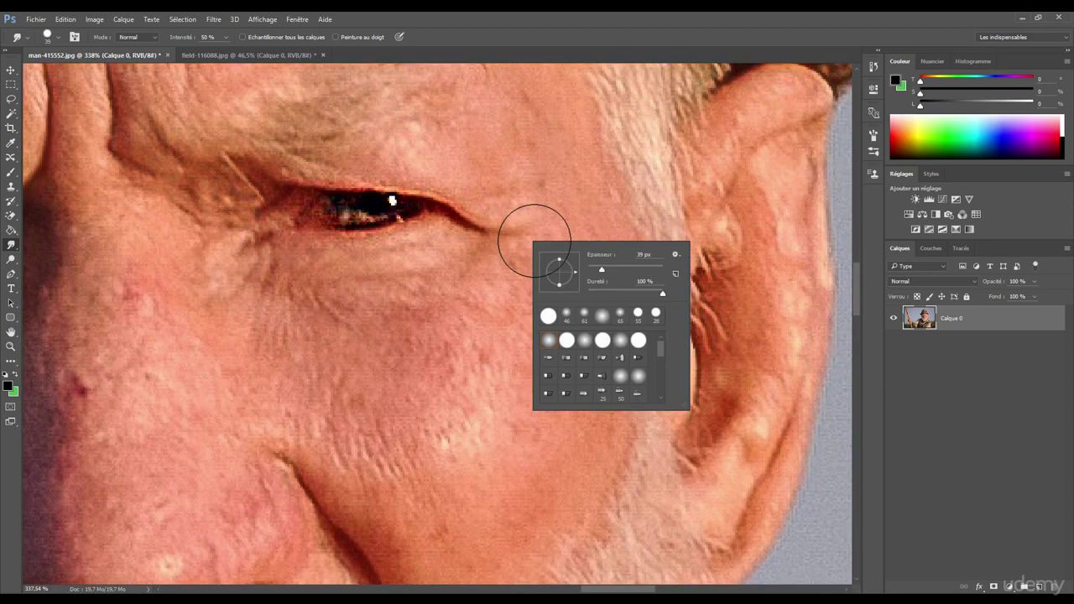
{"action": "left_click_drag", "start_coordinate": [663, 294], "coordinate": [660, 294]}
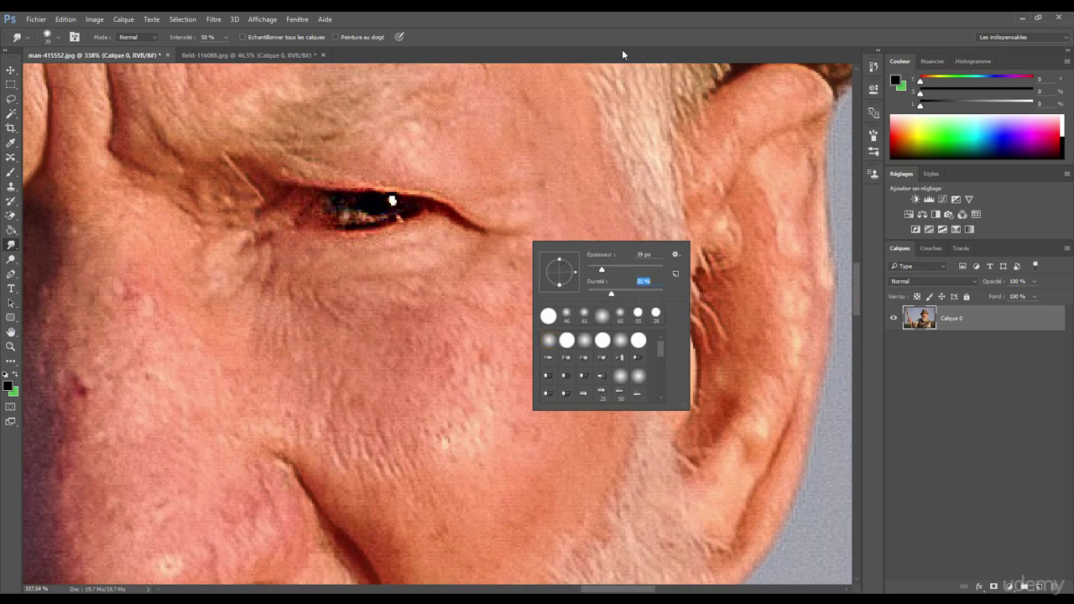
{"action": "key", "text": "Return"}
Step: Smudge the skin around the man's eyes and nose, reducing the tool strength to 13%
{"action": "mouse_move", "coordinate": [489, 243]}
{"action": "left_mouse_down"}
{"action": "mouse_move", "coordinate": [474, 231]}
{"action": "mouse_move", "coordinate": [501, 216]}
{"action": "mouse_move", "coordinate": [480, 209]}
{"action": "mouse_move", "coordinate": [470, 239]}
{"action": "mouse_move", "coordinate": [396, 251]}
{"action": "left_mouse_up"}
{"action": "left_click_drag", "start_coordinate": [460, 231], "coordinate": [504, 279]}
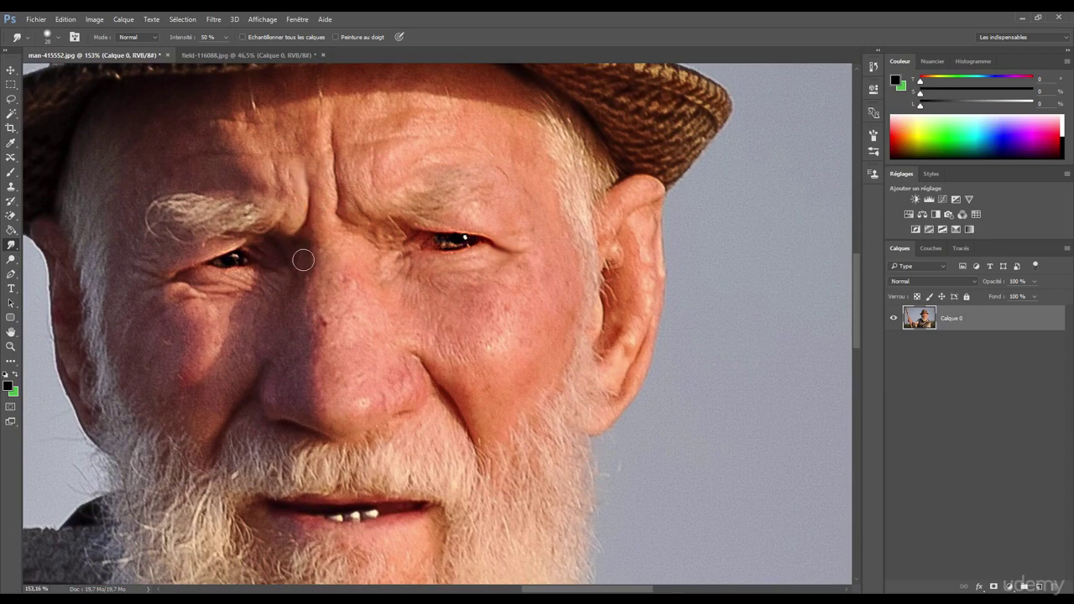
{"action": "left_click_drag", "start_coordinate": [299, 293], "coordinate": [346, 251]}
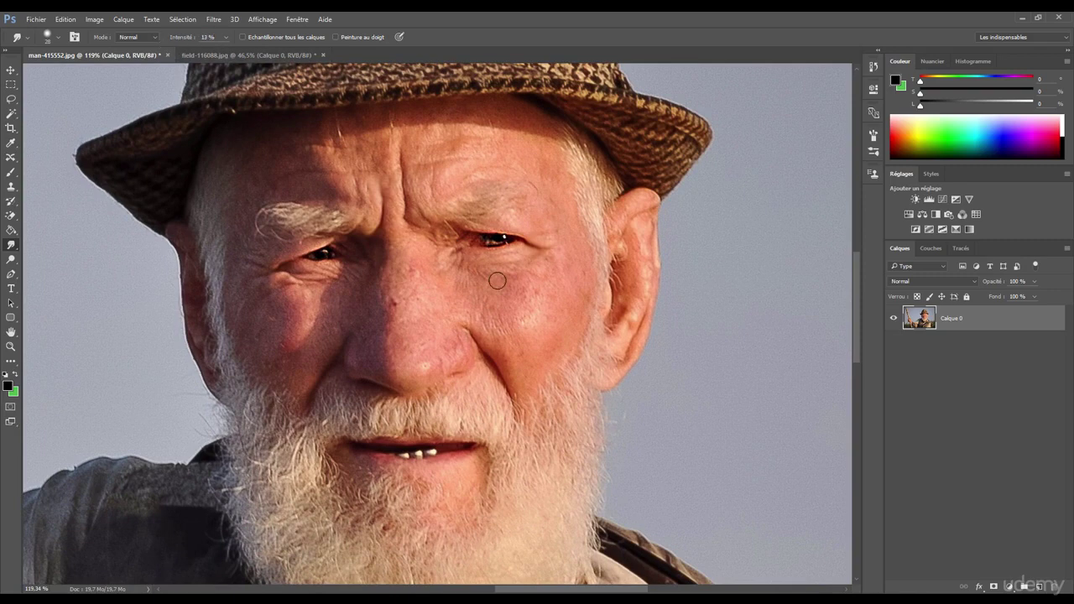
{"action": "left_click_drag", "start_coordinate": [478, 389], "coordinate": [457, 345]}
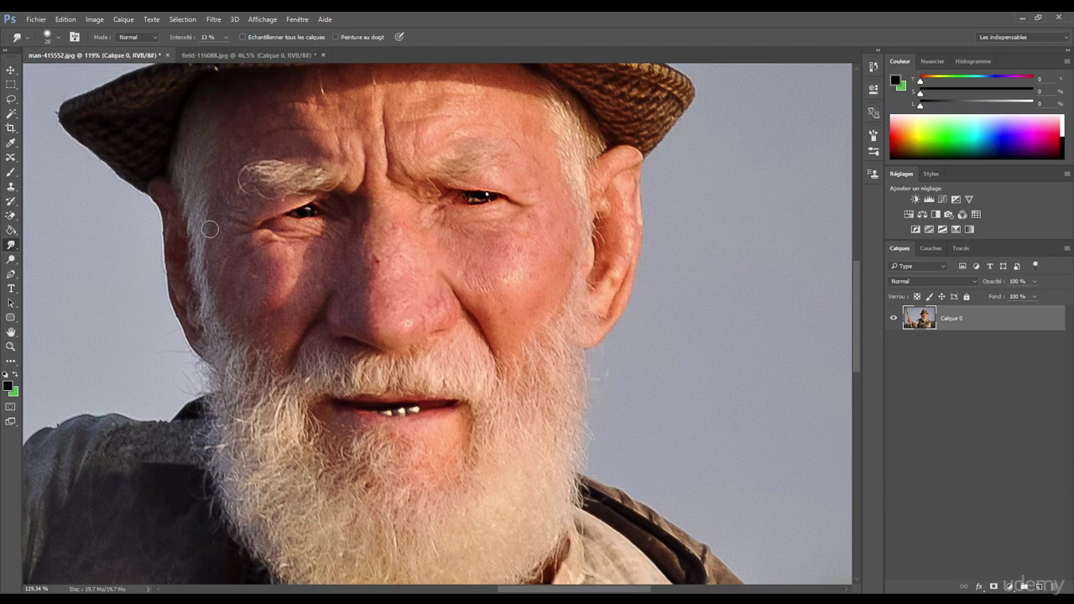
Step: Switch to the field-116088.jpg image and set the Smudge tool strength to 100%
{"action": "left_click", "coordinate": [262, 54]}
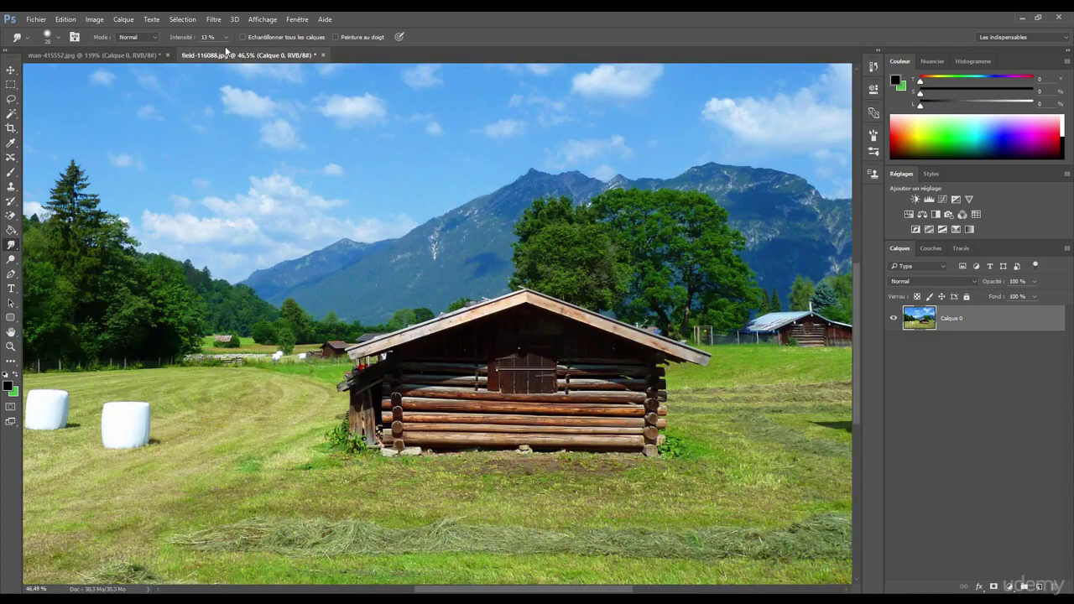
{"action": "left_click_drag", "start_coordinate": [235, 117], "coordinate": [47, 23]}
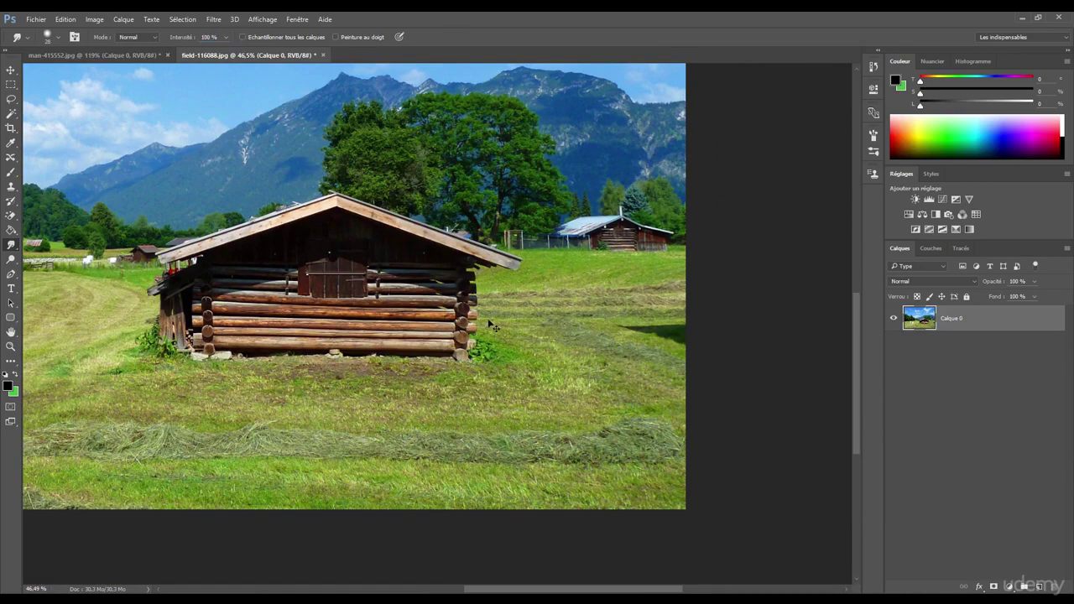
{"action": "scroll", "coordinate": [491, 326], "scroll_direction": "up", "scroll_amount": 8}
Step: Set the Smudge brush to 100% hardness and a size of 41 px
{"action": "right_click", "coordinate": [443, 302]}
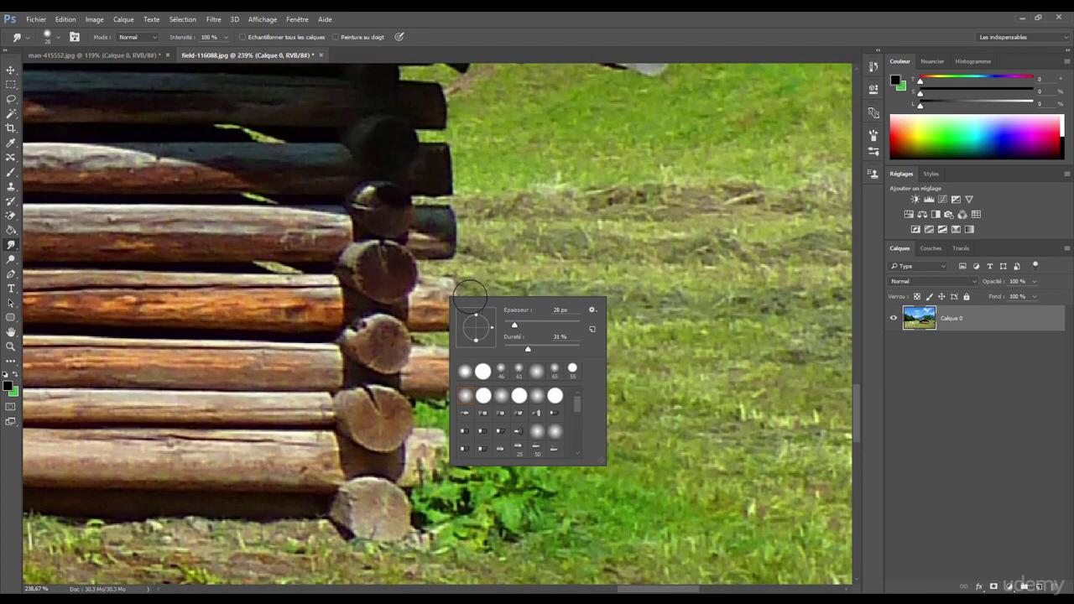
{"action": "left_click", "coordinate": [529, 351]}
{"action": "key", "text": "Return"}
{"action": "right_click", "coordinate": [451, 295]}
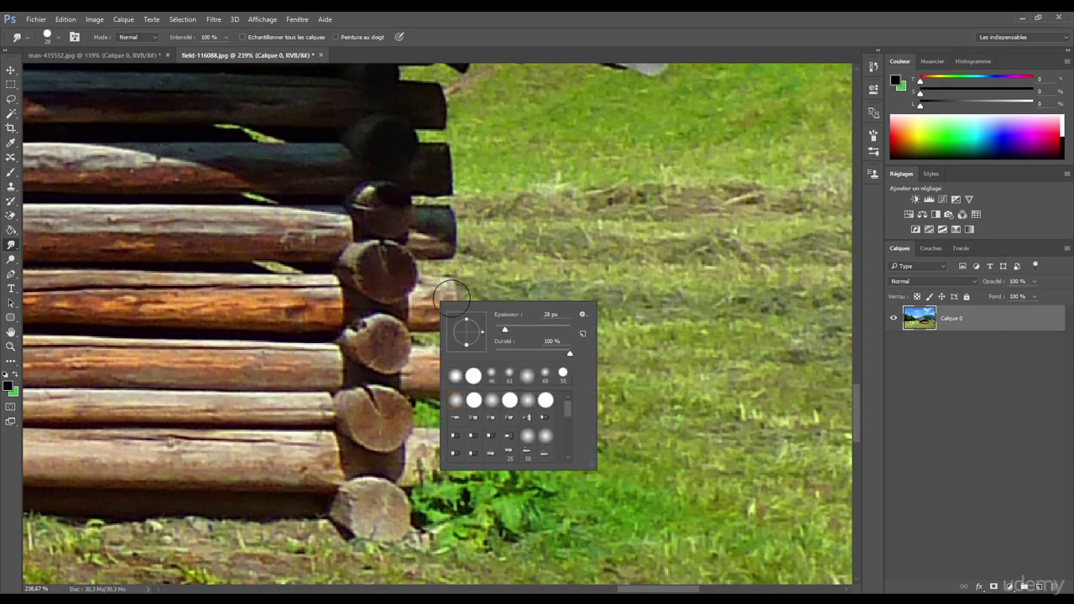
{"action": "left_click", "coordinate": [507, 331]}
{"action": "key", "text": "Return"}
Step: Extend four protruding log ends at the cabin's right corner by smudging each one horizontally outward over the grass
{"action": "left_click_drag", "start_coordinate": [444, 307], "coordinate": [442, 304]}
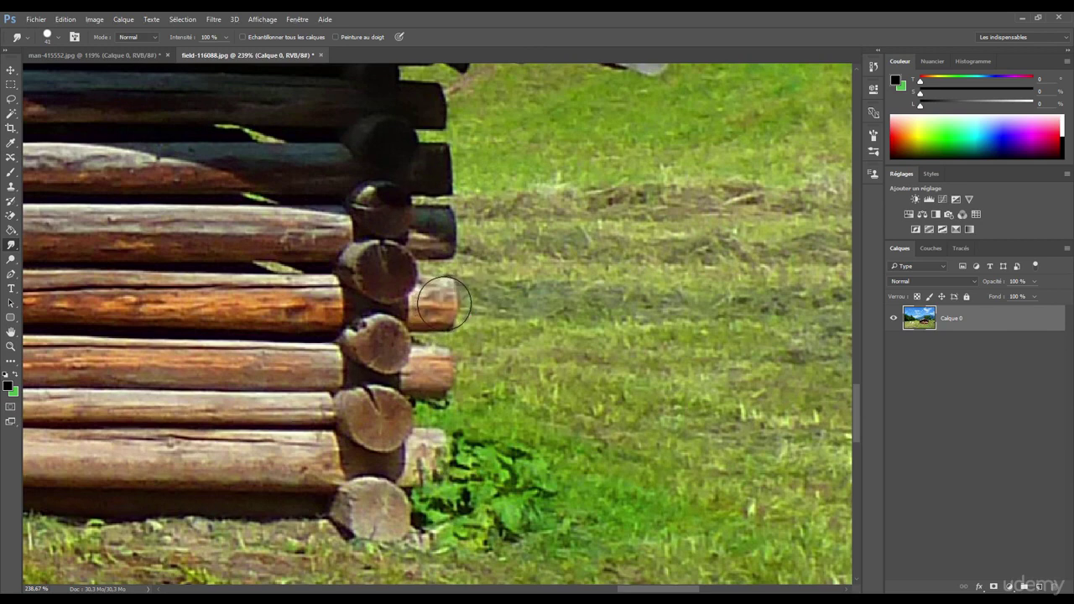
{"action": "left_click", "coordinate": [461, 303], "text": "shift"}
{"action": "left_click_drag", "start_coordinate": [461, 303], "coordinate": [629, 302]}
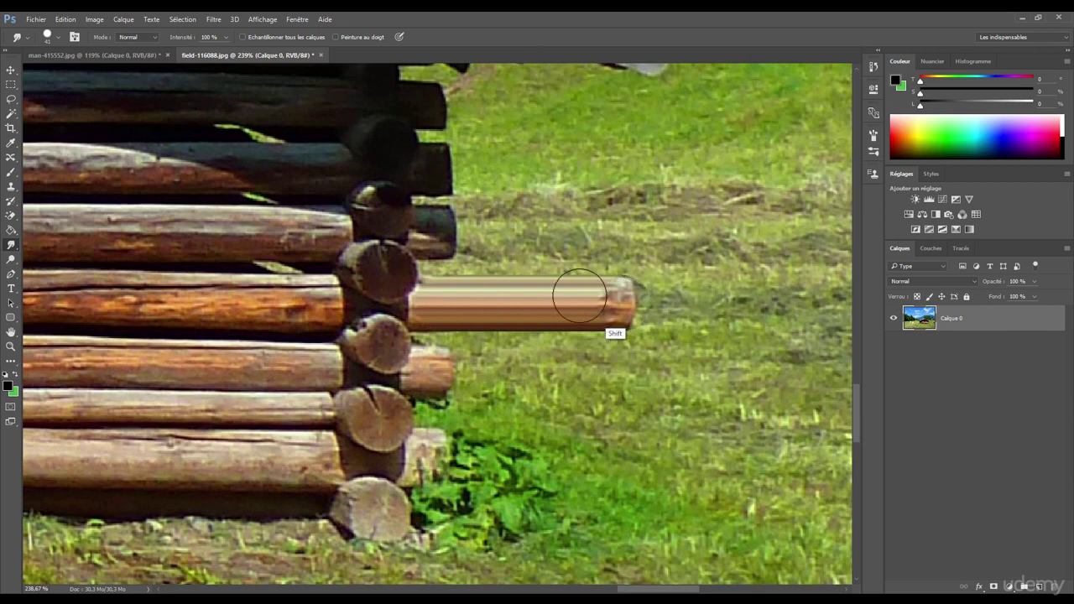
{"action": "left_click_drag", "start_coordinate": [437, 231], "coordinate": [621, 232]}
{"action": "left_click_drag", "start_coordinate": [434, 175], "coordinate": [617, 178]}
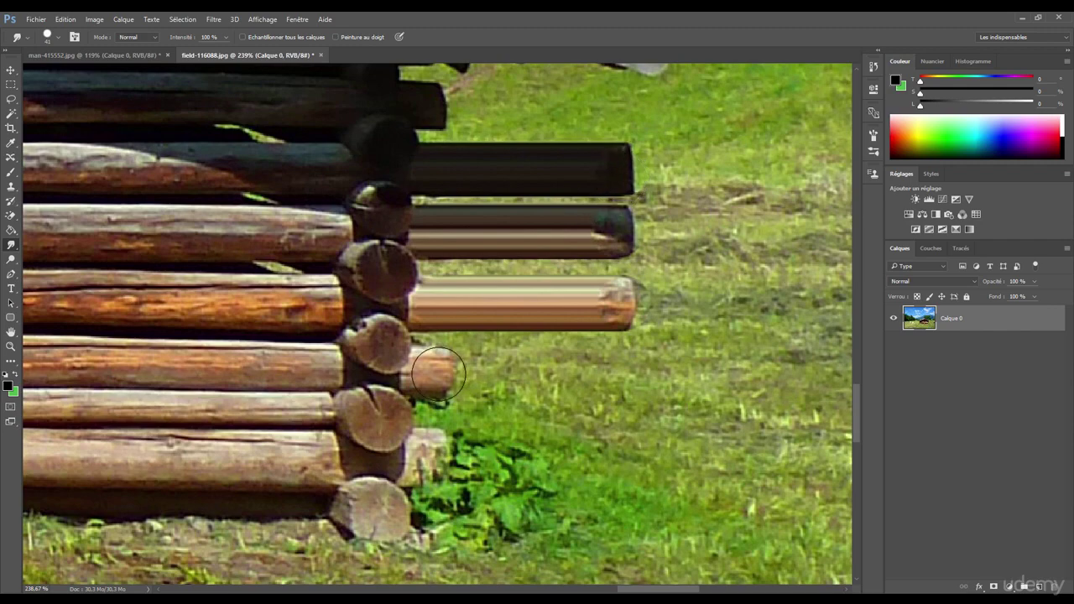
{"action": "left_click_drag", "start_coordinate": [435, 371], "coordinate": [619, 367]}
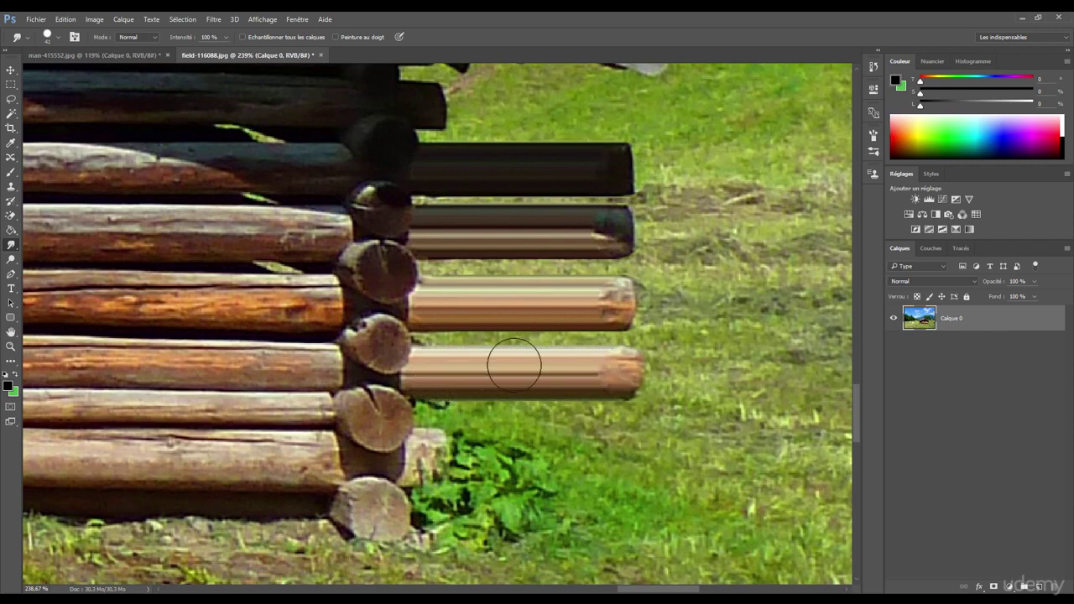
Step: Smudge the lowest protruding log end outward to about the same length as the four extended logs above it
{"action": "key", "text": "ctrl+space"}
{"action": "left_click_drag", "start_coordinate": [505, 386], "coordinate": [629, 386]}
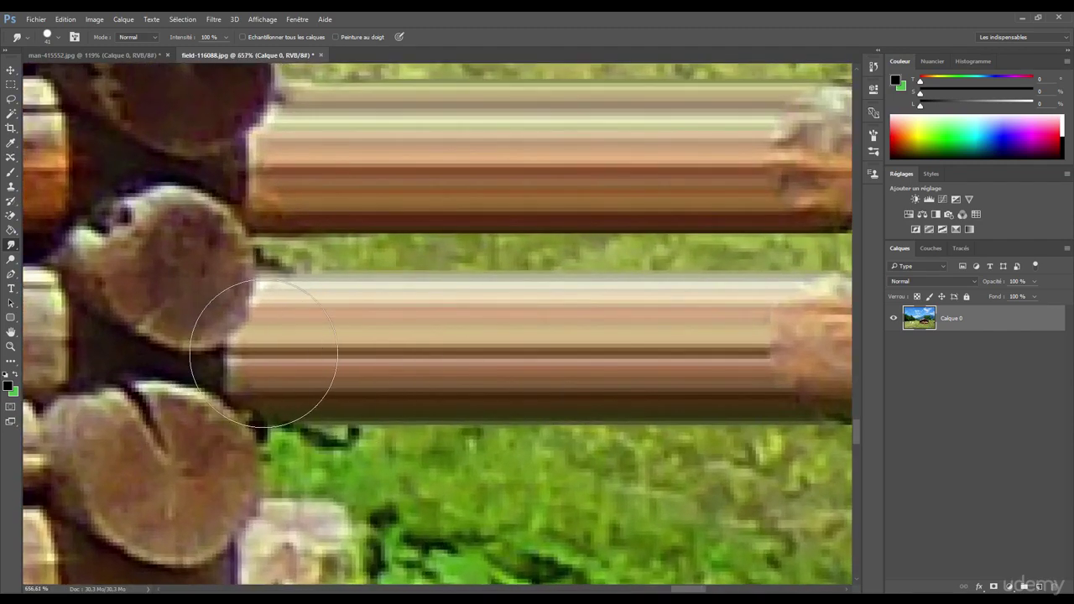
{"action": "key", "text": "ctrl+space"}
{"action": "left_click_drag", "start_coordinate": [516, 350], "coordinate": [436, 384]}
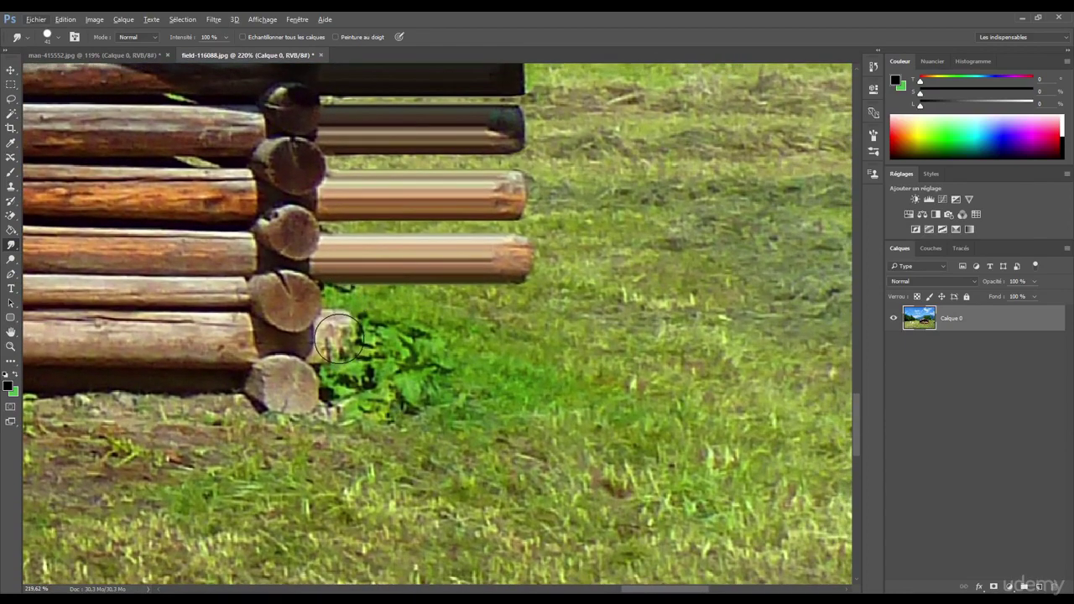
{"action": "mouse_move", "coordinate": [340, 337]}
{"action": "left_mouse_down"}
{"action": "mouse_move", "coordinate": [518, 336]}
{"action": "mouse_move", "coordinate": [493, 314]}
{"action": "mouse_move", "coordinate": [376, 318]}
{"action": "mouse_move", "coordinate": [355, 302]}
{"action": "mouse_move", "coordinate": [517, 332]}
{"action": "left_mouse_up"}
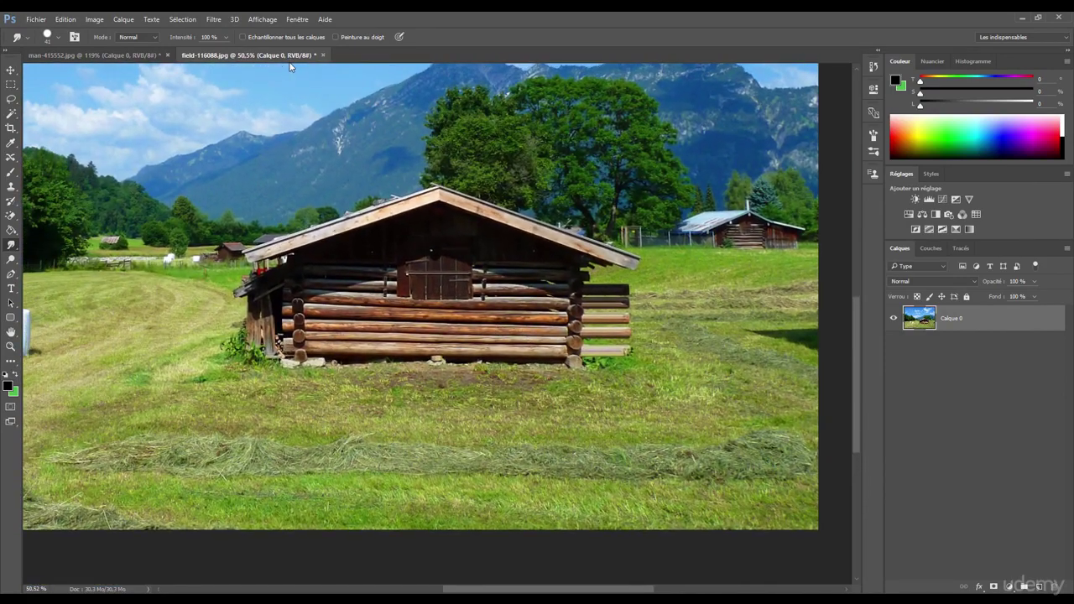
{"action": "left_click_drag", "start_coordinate": [336, 147], "coordinate": [342, 172]}
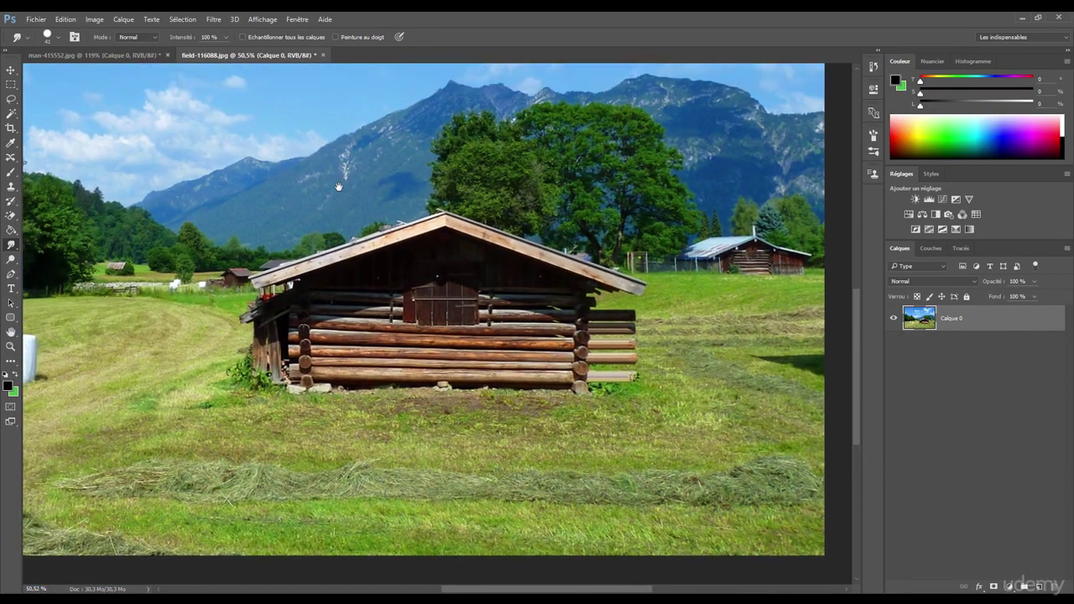
{"action": "left_click_drag", "start_coordinate": [653, 376], "coordinate": [738, 395]}
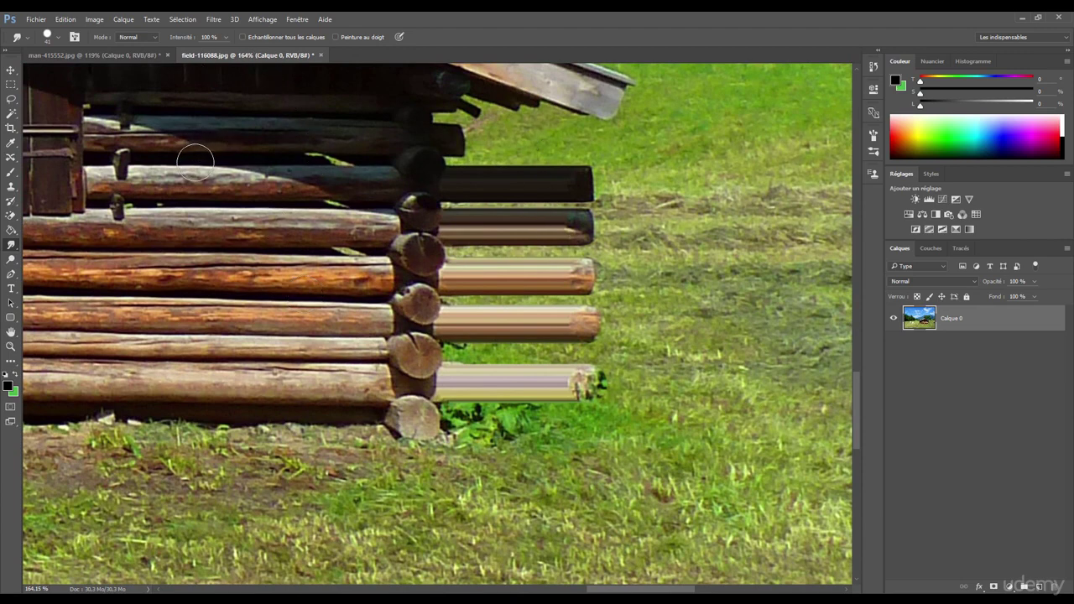
{"action": "left_click", "coordinate": [11, 249]}
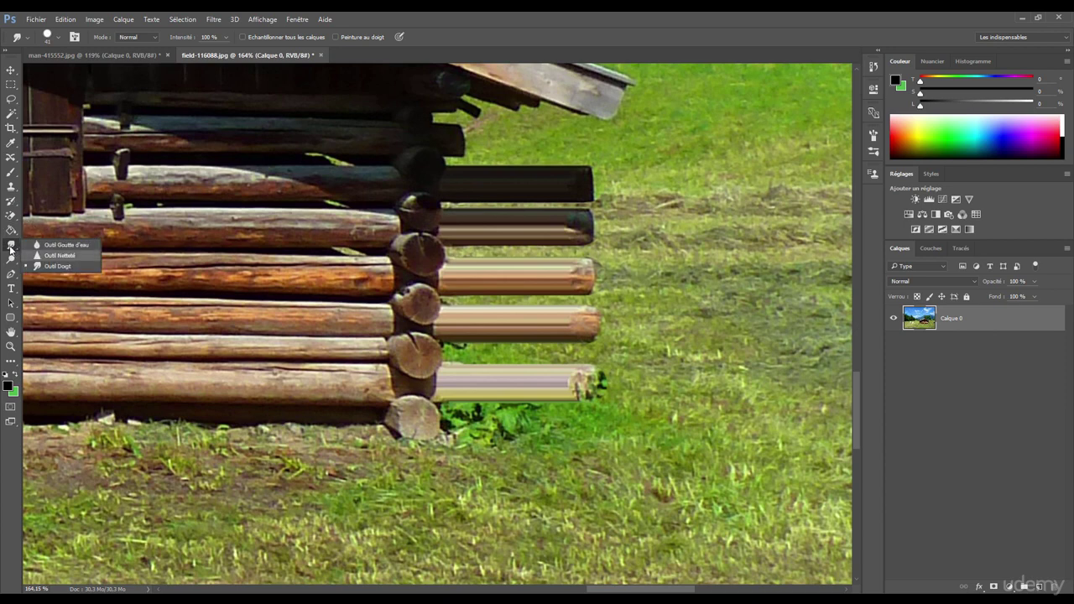